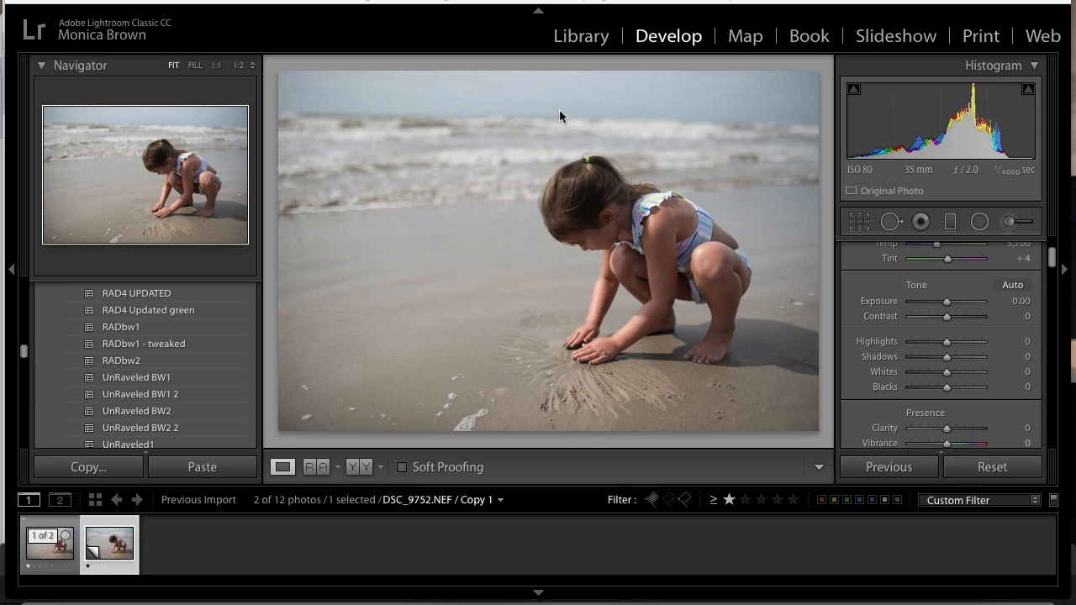
# Step: Straighten the tilted horizon with a crop angle of about −1.46, then fine-tune the rotation and apply the crop
pyautogui.click(859, 221)
pyautogui.moveTo(826, 246); pyautogui.dragTo(828, 246)
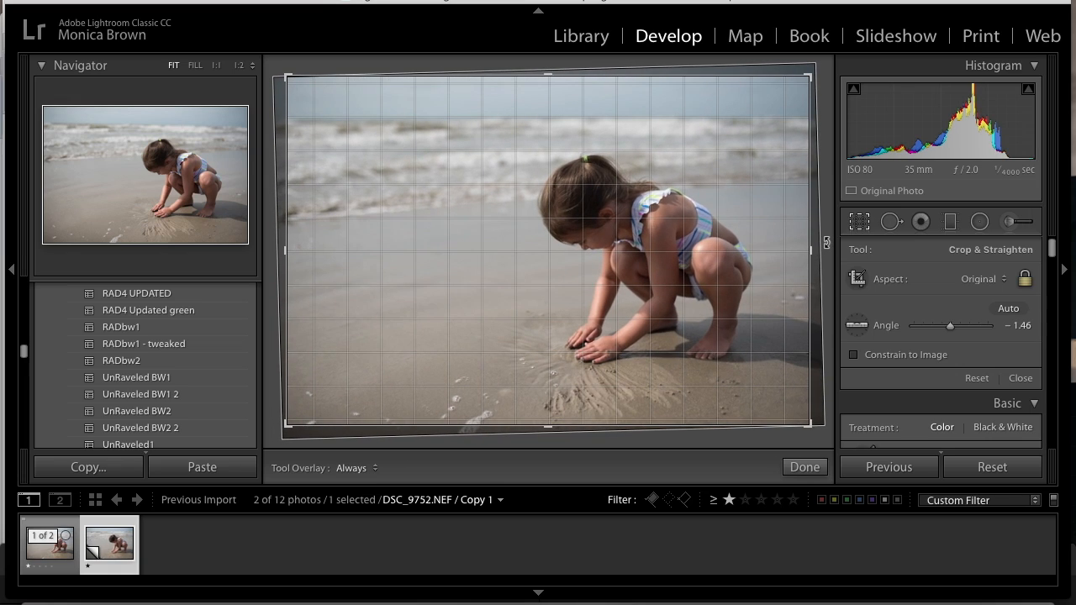
pyautogui.press('Return')
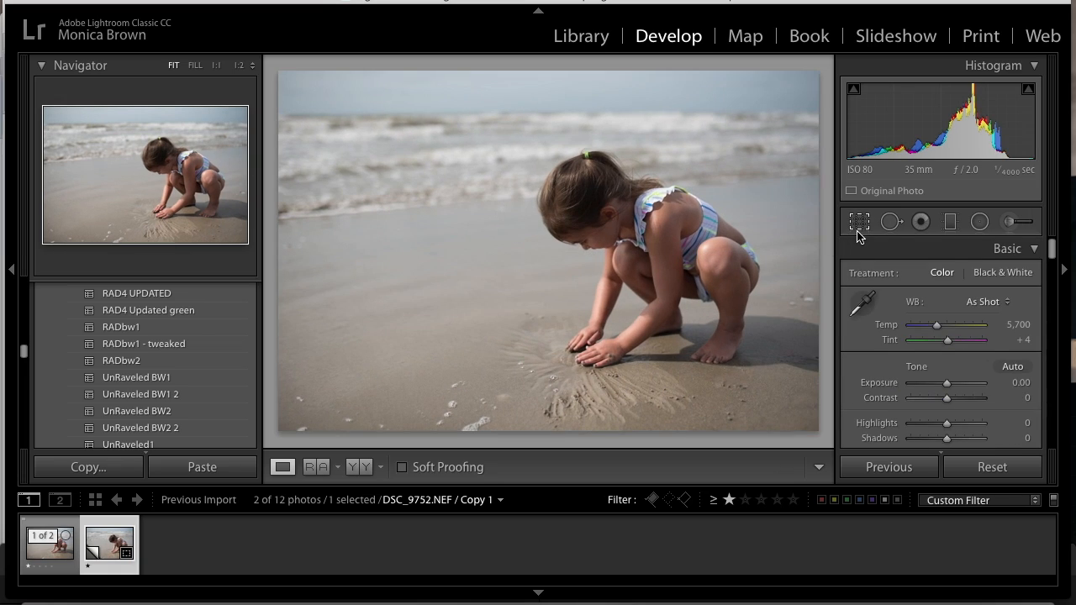
pyautogui.click(859, 223)
pyautogui.moveTo(826, 239); pyautogui.dragTo(829, 243)
pyautogui.press('Return')
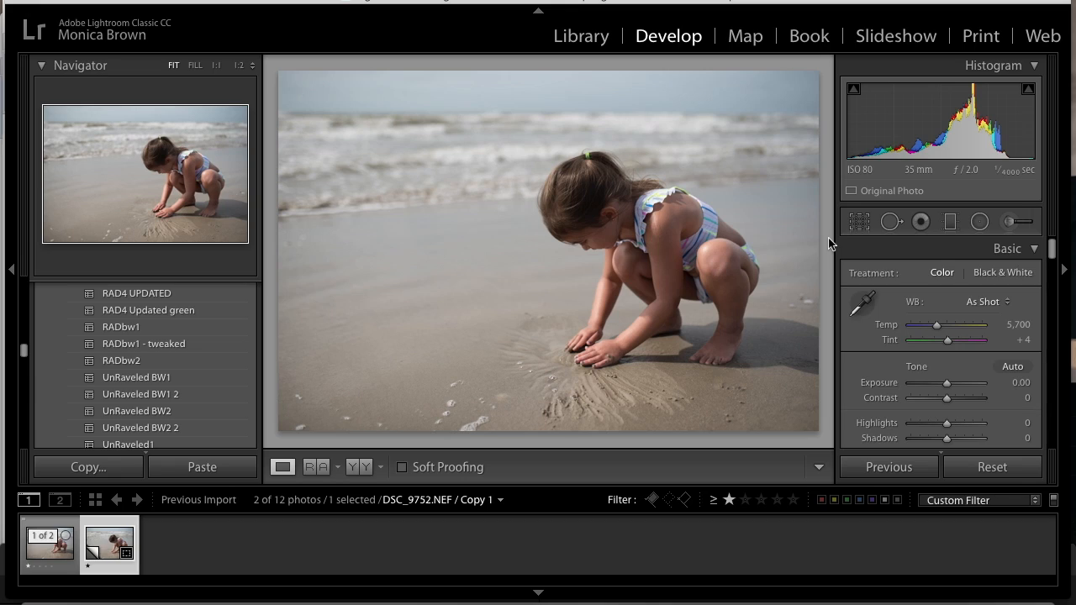
# Step: Apply the RADbw1 preset to the beach photo and set its grain amount to 36
pyautogui.click(158, 327)
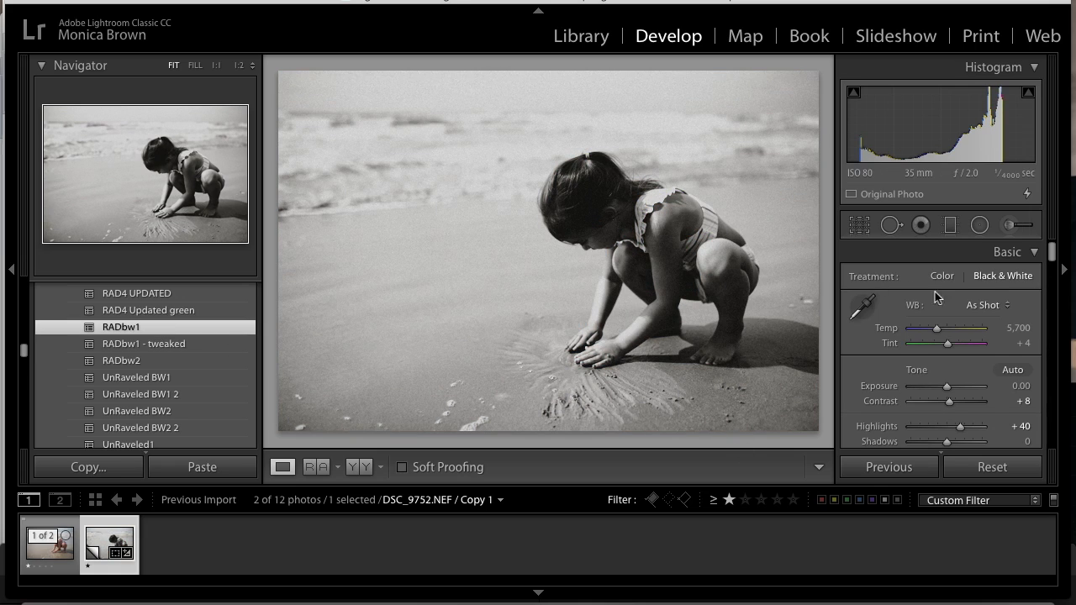
pyautogui.scroll(-10, 945, 303)
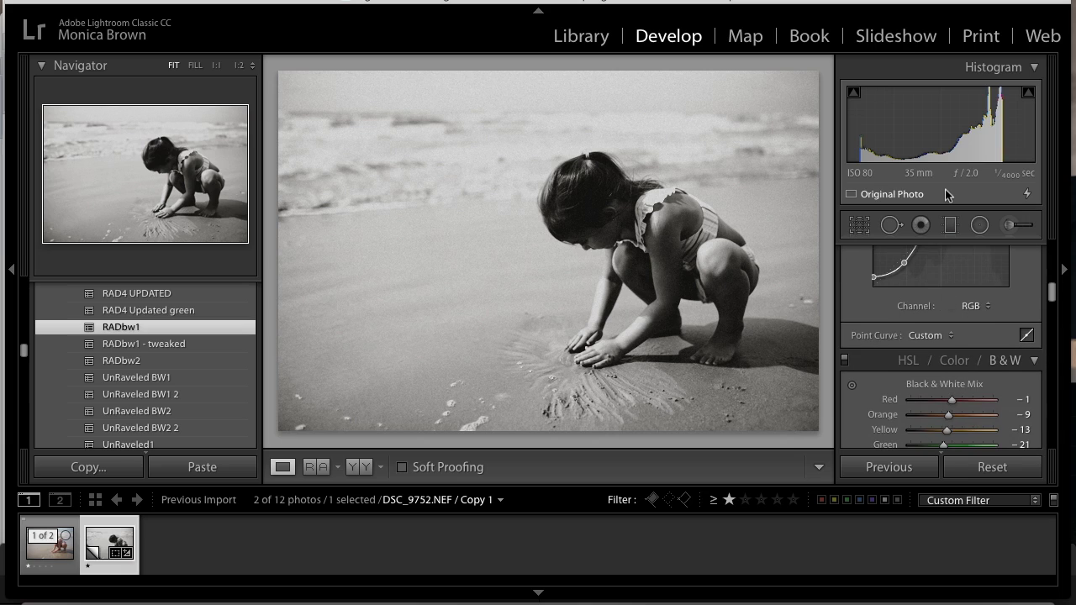
pyautogui.scroll(-15, 936, 341)
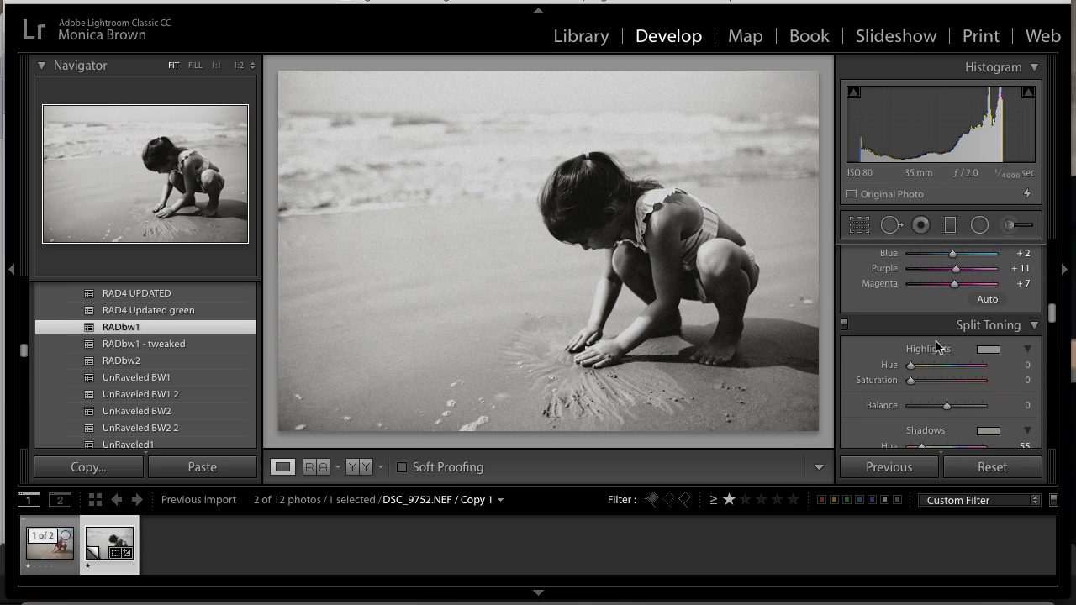
pyautogui.scroll(-1, 936, 342)
pyautogui.scroll(5, 936, 342)
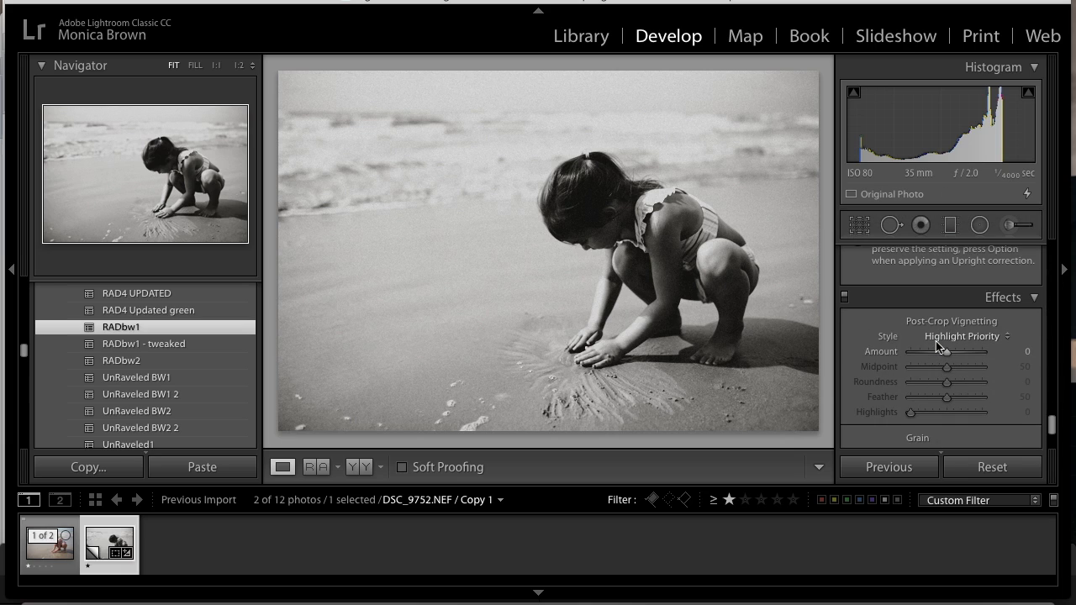
pyautogui.scroll(-5, 936, 341)
pyautogui.click(936, 331)
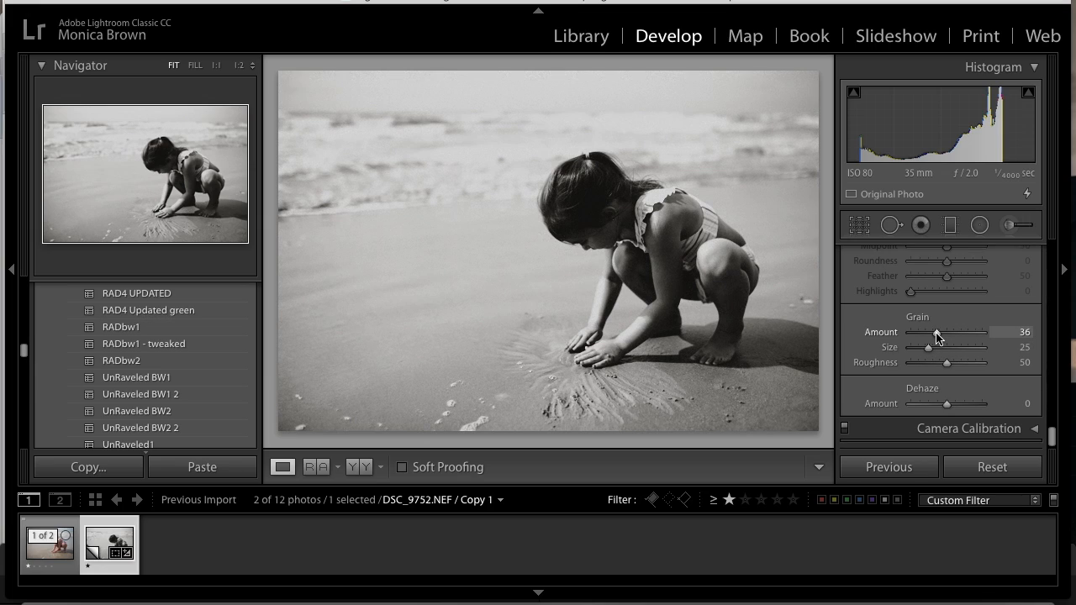
# Step: Enable lens profile corrections for the photo
pyautogui.scroll(6, 939, 336)
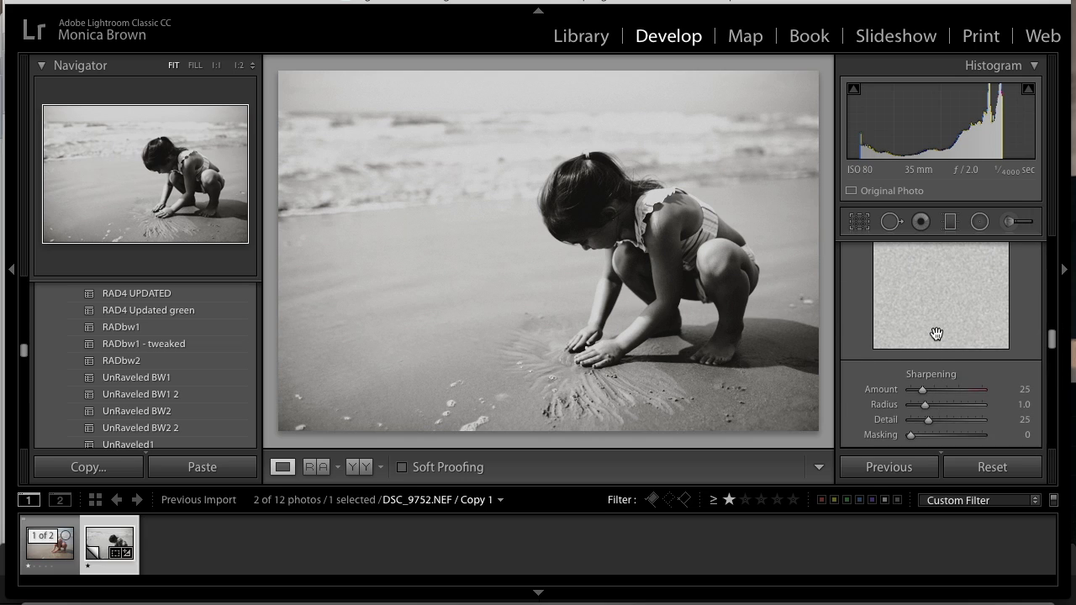
pyautogui.scroll(-5, 937, 334)
pyautogui.click(854, 400)
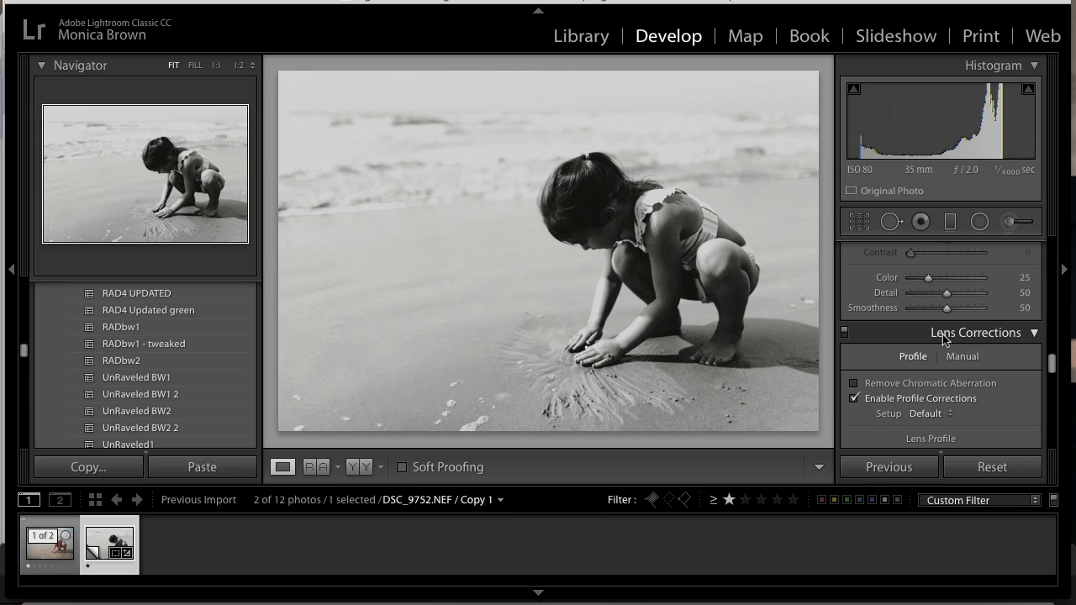
# Step: Darken the black-and-white photo by setting Exposure to −1.30
pyautogui.scroll(6, 944, 339)
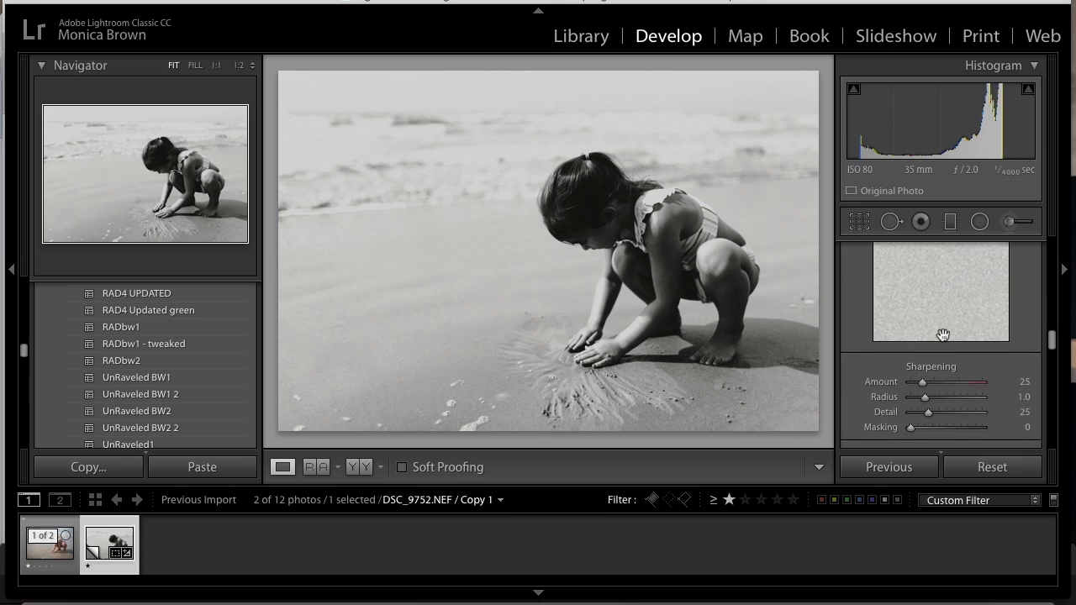
pyautogui.scroll(3, 943, 338)
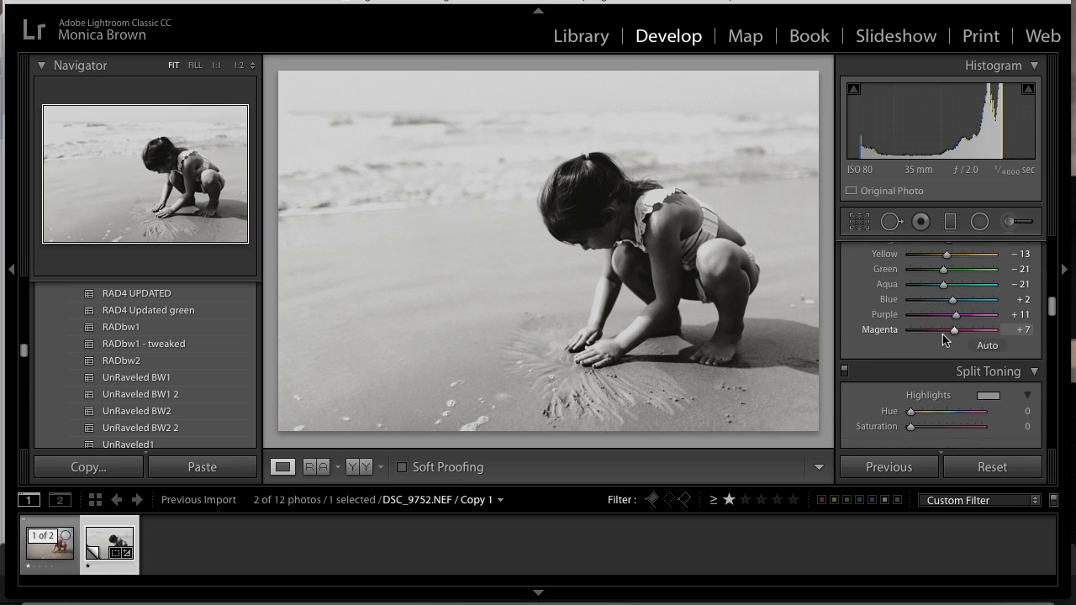
pyautogui.scroll(5, 942, 334)
pyautogui.scroll(5, 942, 333)
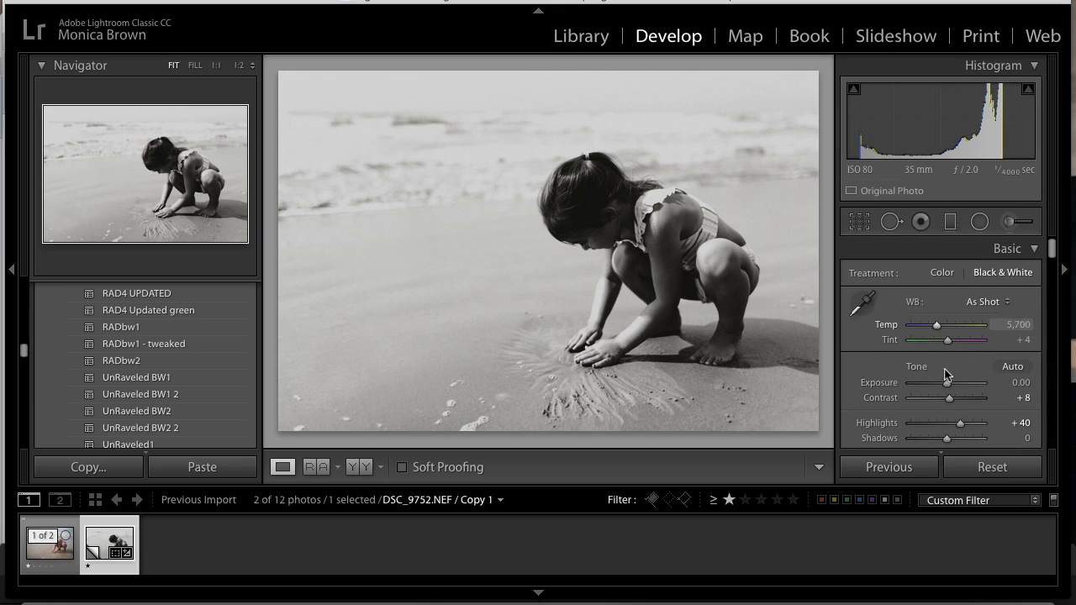
pyautogui.moveTo(946, 387); pyautogui.dragTo(935, 388)
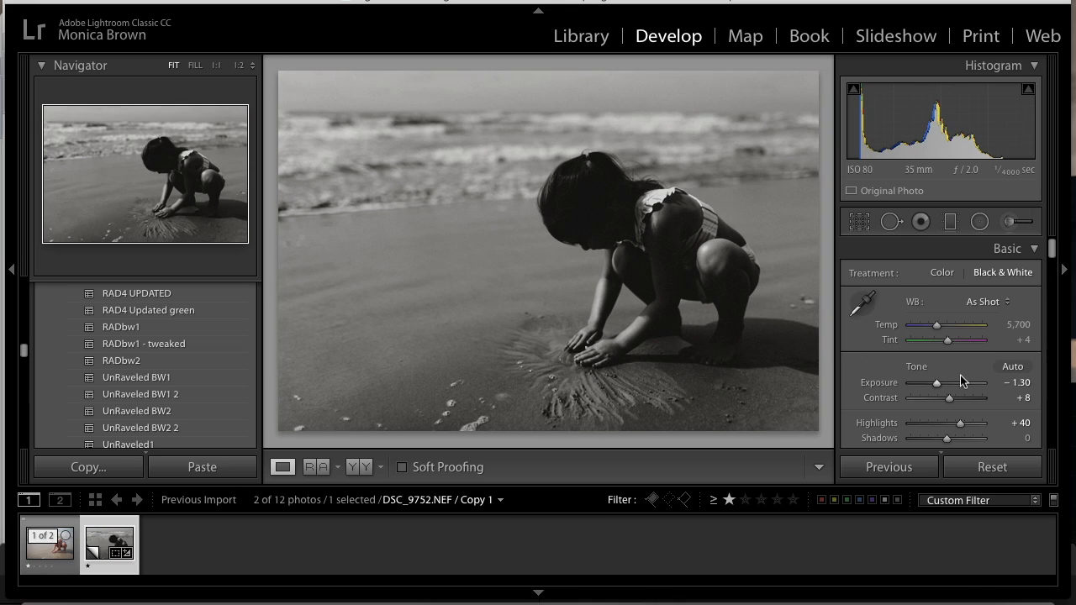
# Step: Set Shadows to +82 and Highlights to −17 in the basic tone adjustments
pyautogui.scroll(-1, 960, 379)
pyautogui.moveTo(946, 411); pyautogui.dragTo(977, 417)
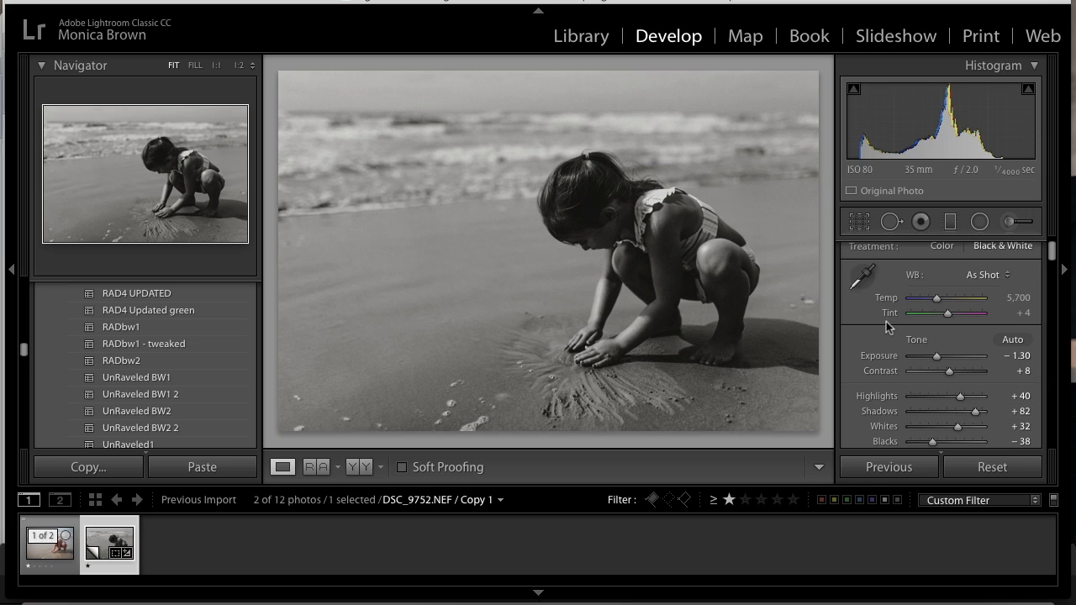
pyautogui.scroll(-2, 875, 362)
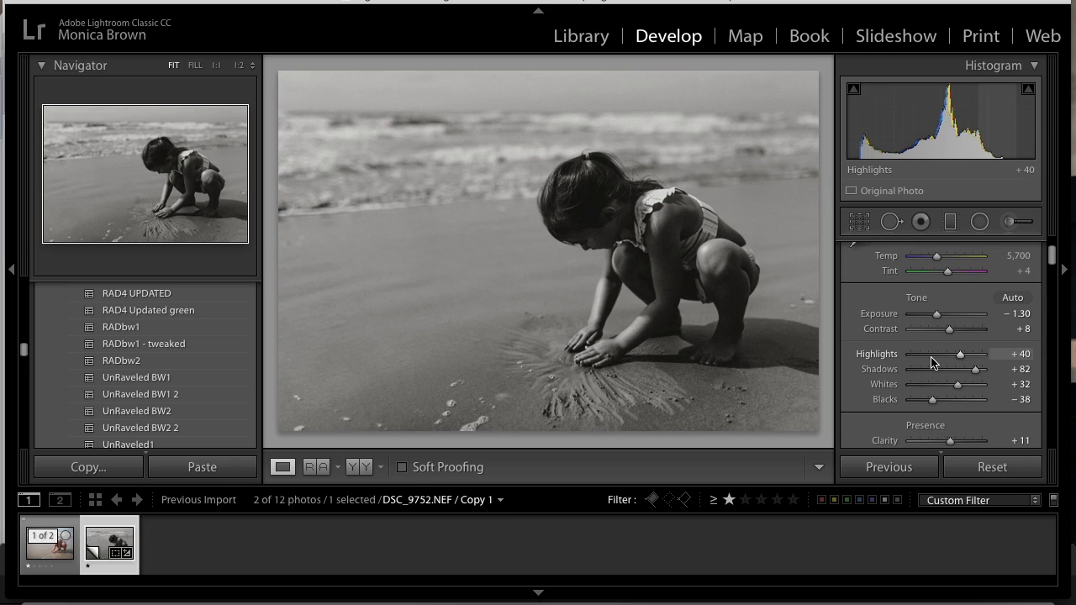
pyautogui.moveTo(932, 362); pyautogui.dragTo(940, 355)
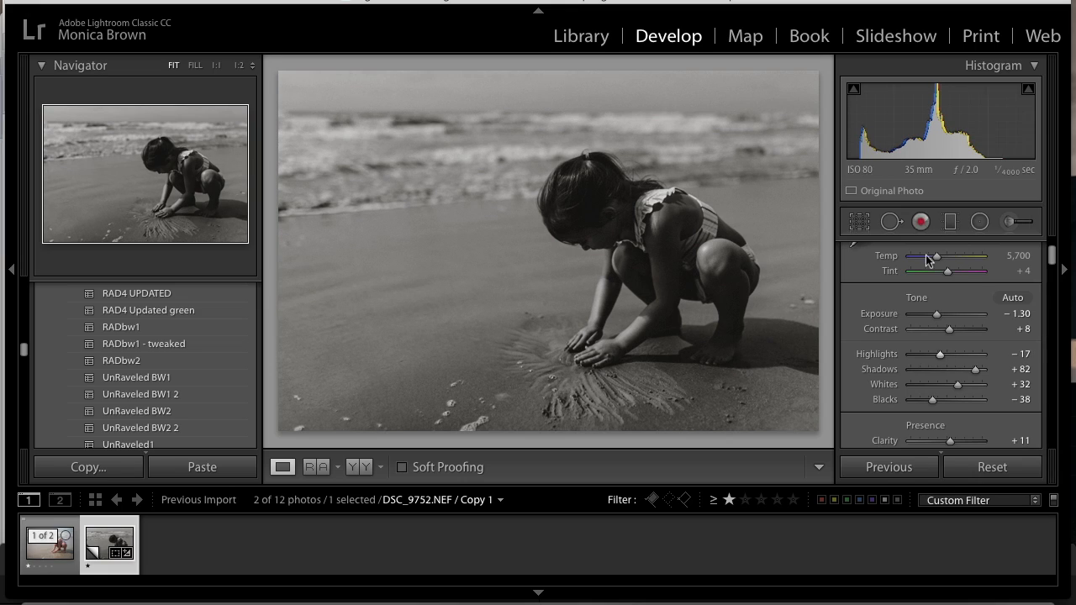
# Step: Raise the photo's Clarity to +69
pyautogui.scroll(-3, 928, 370)
pyautogui.scroll(-1, 928, 369)
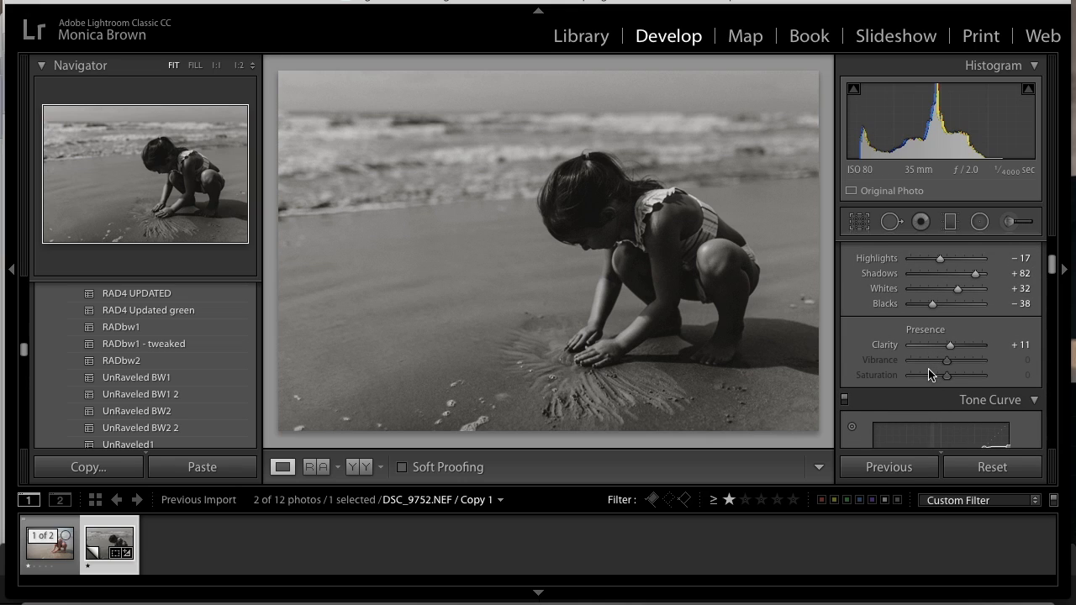
pyautogui.scroll(-1, 928, 369)
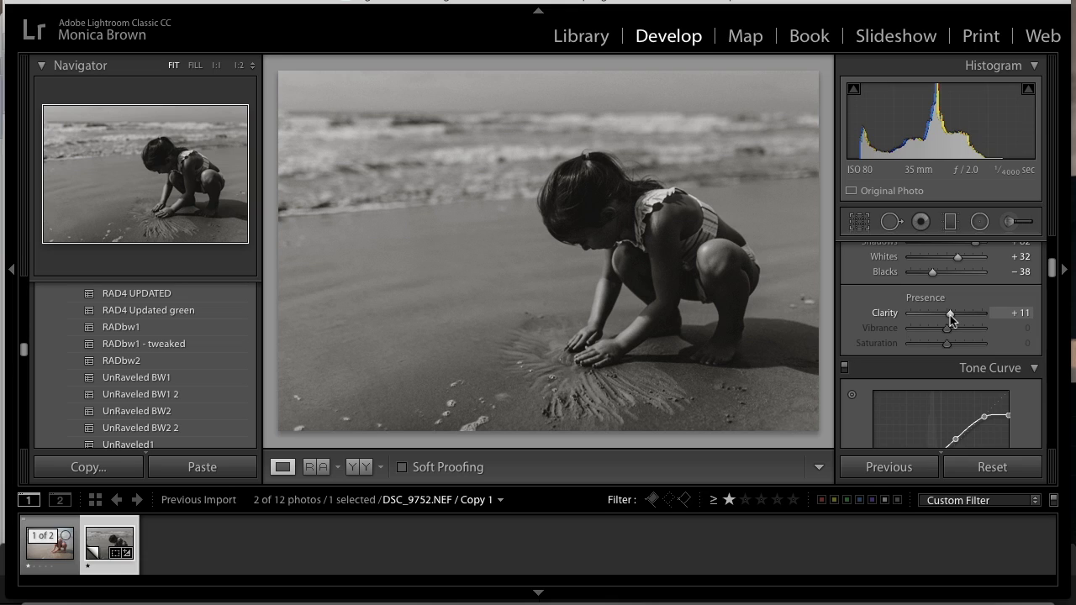
pyautogui.moveTo(950, 315); pyautogui.dragTo(971, 314)
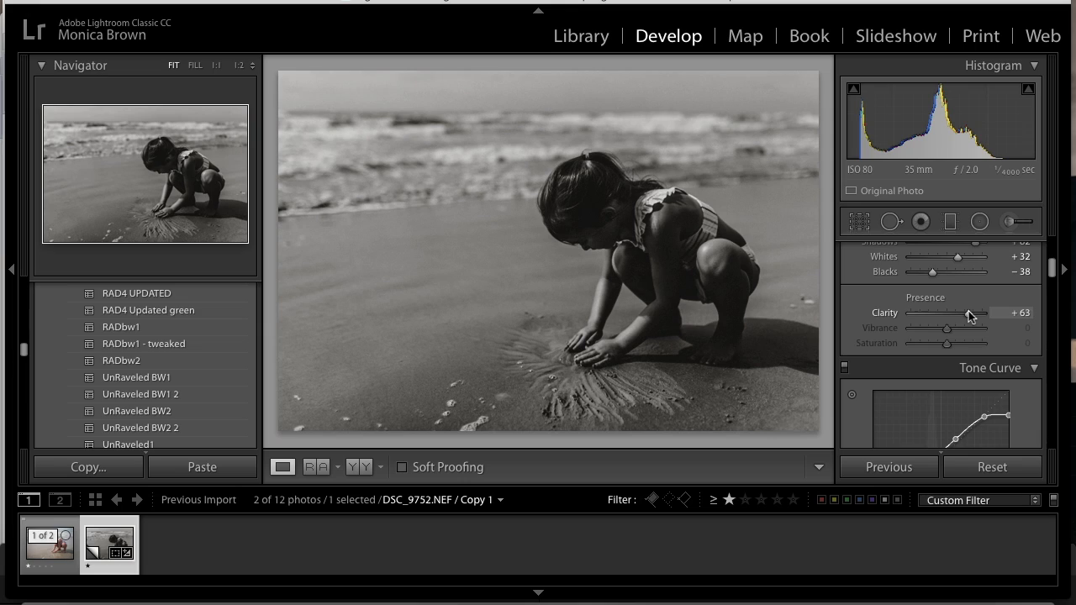
pyautogui.moveTo(970, 314); pyautogui.dragTo(972, 315)
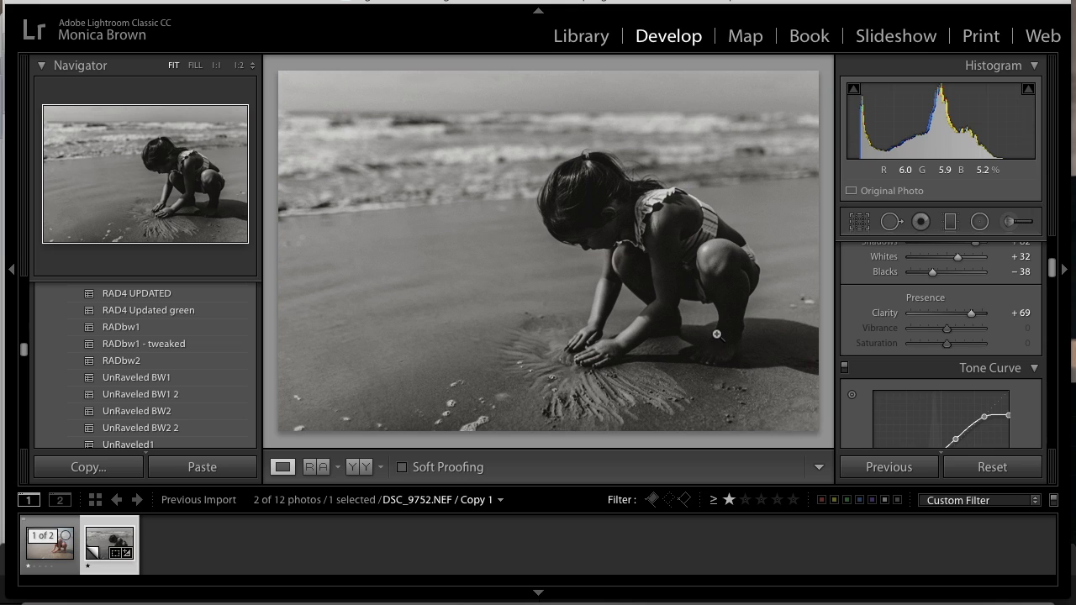
# Step: Darken the yellow tones by setting Yellow to −33 in the Black & White Mix
pyautogui.scroll(-5, 964, 323)
pyautogui.scroll(-8, 965, 322)
pyautogui.scroll(9, 965, 325)
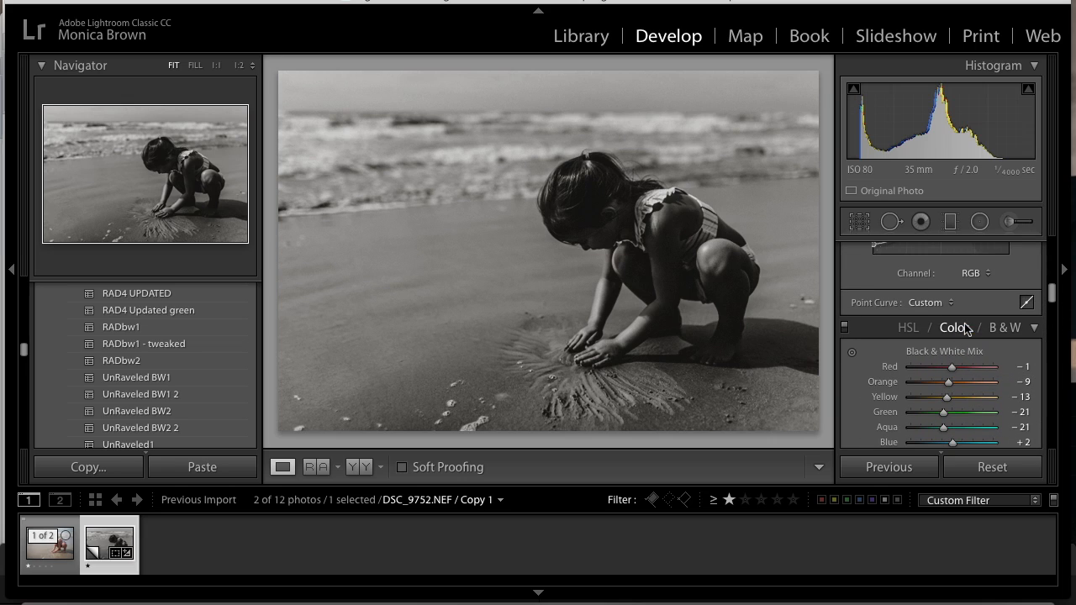
pyautogui.moveTo(933, 399); pyautogui.dragTo(940, 399)
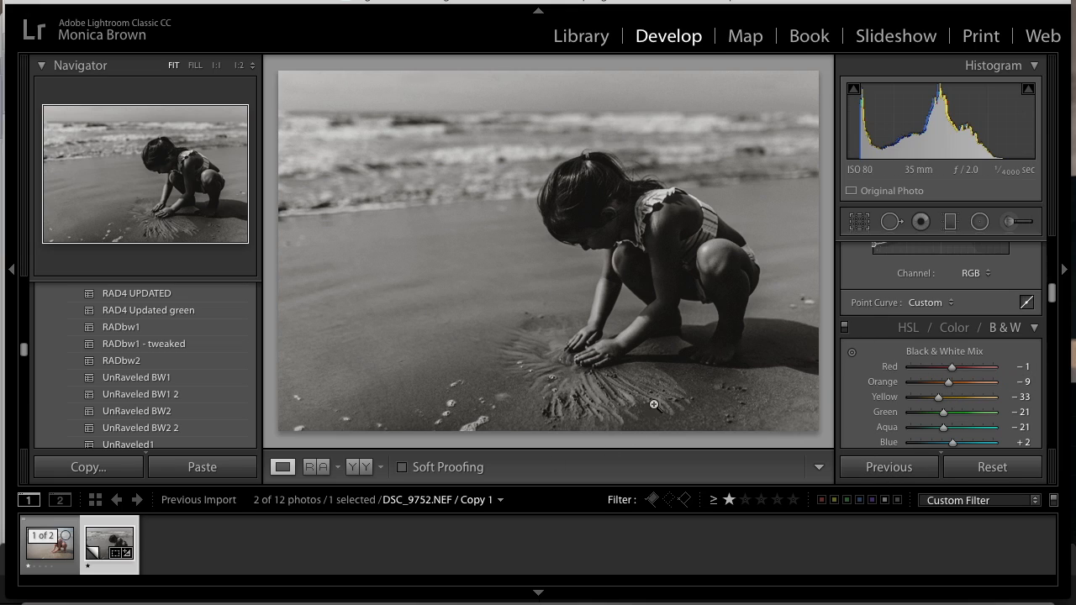
# Step: Set the Sharpening amount to 40
pyautogui.scroll(-5, 929, 325)
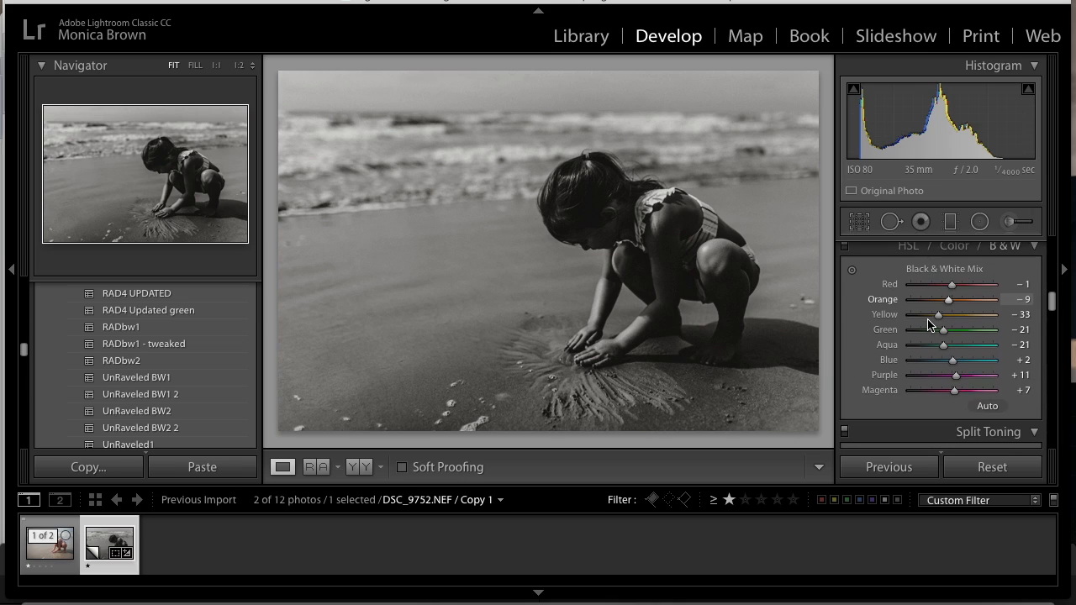
pyautogui.scroll(-6, 929, 324)
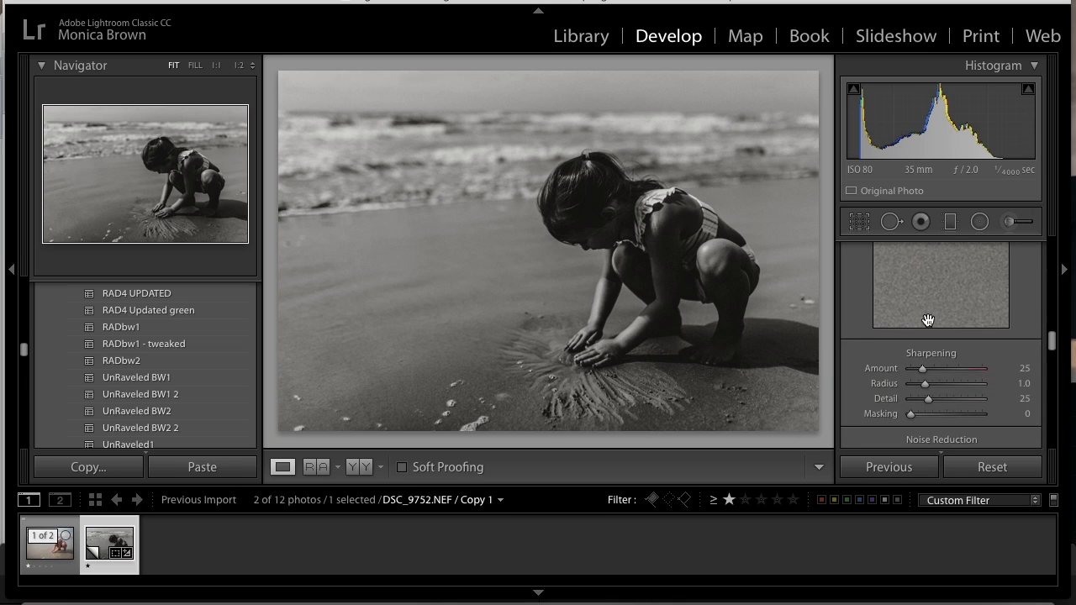
pyautogui.moveTo(922, 303); pyautogui.dragTo(929, 304)
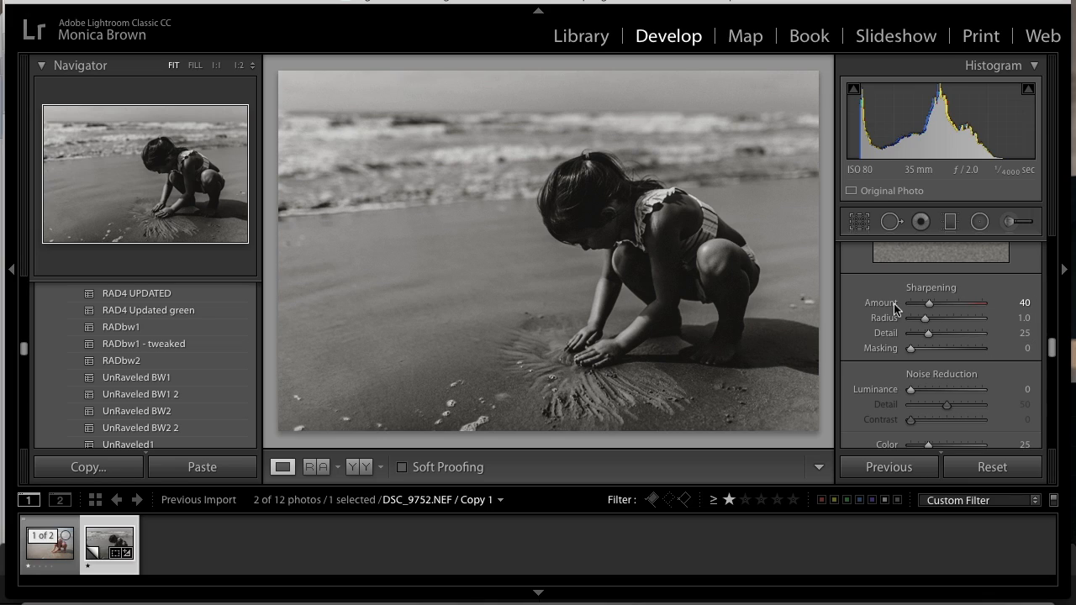
# Step: Review the lens, effects, grain and black-and-white mix settings, and compare the original colour photo with the edited virtual copy
pyautogui.scroll(-10, 894, 305)
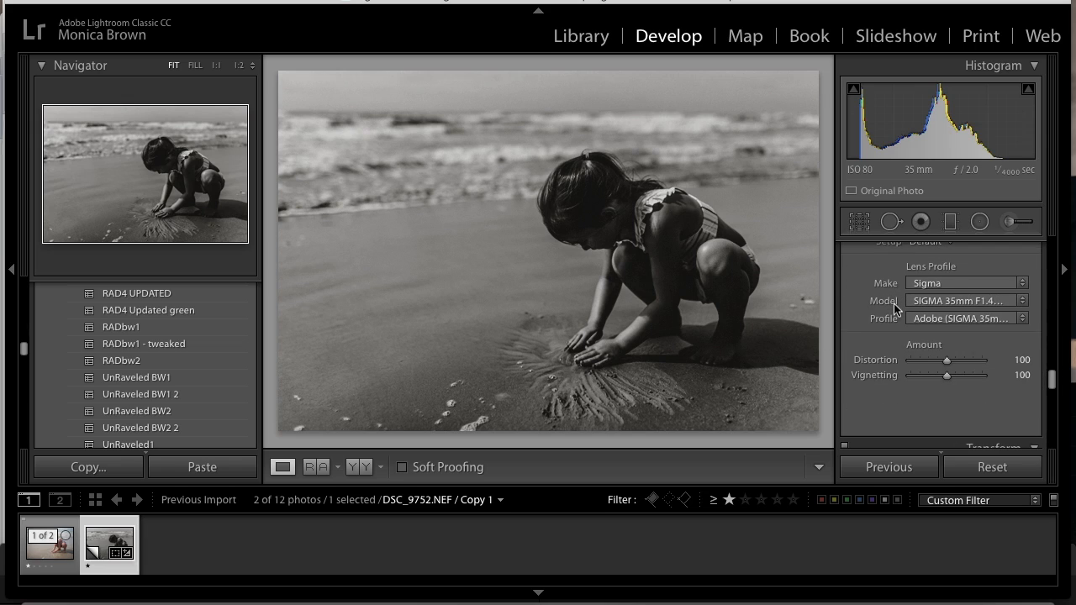
pyautogui.scroll(-10, 893, 309)
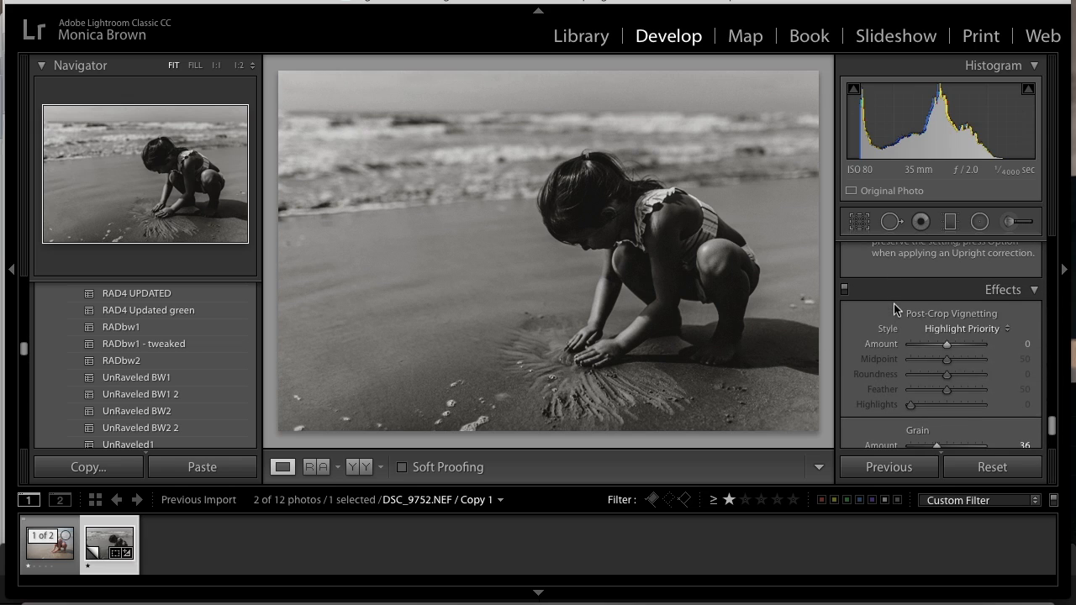
pyautogui.scroll(-1, 894, 304)
pyautogui.scroll(1, 893, 303)
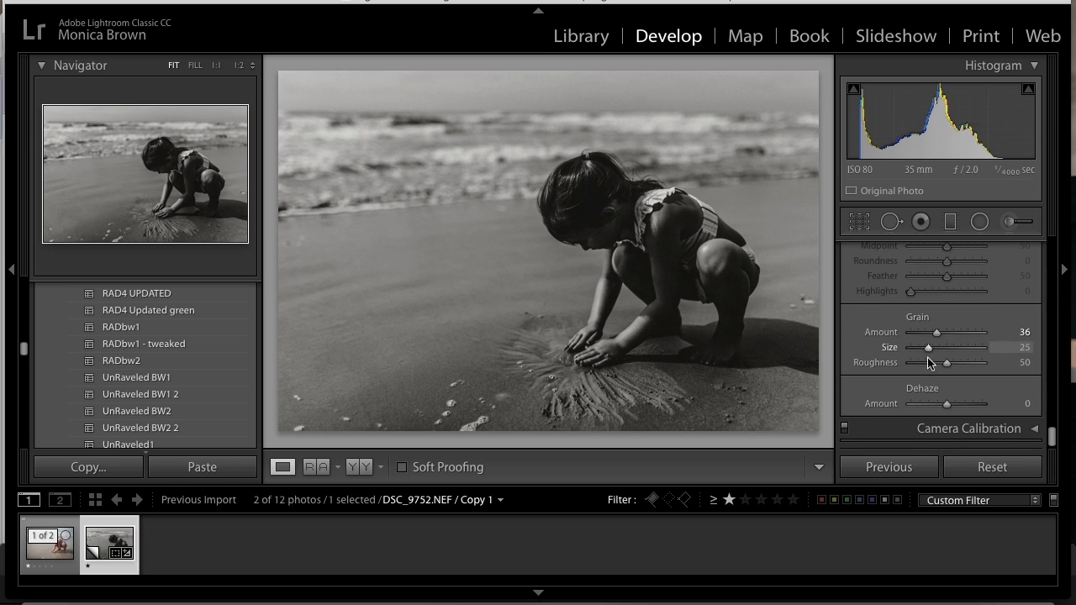
pyautogui.scroll(10, 890, 351)
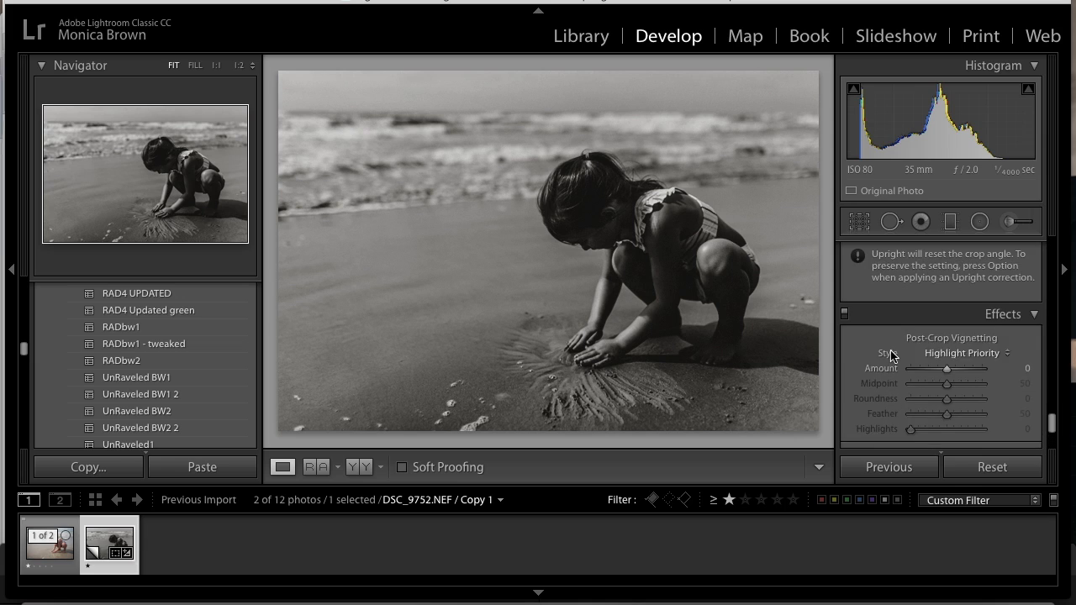
pyautogui.scroll(12, 890, 351)
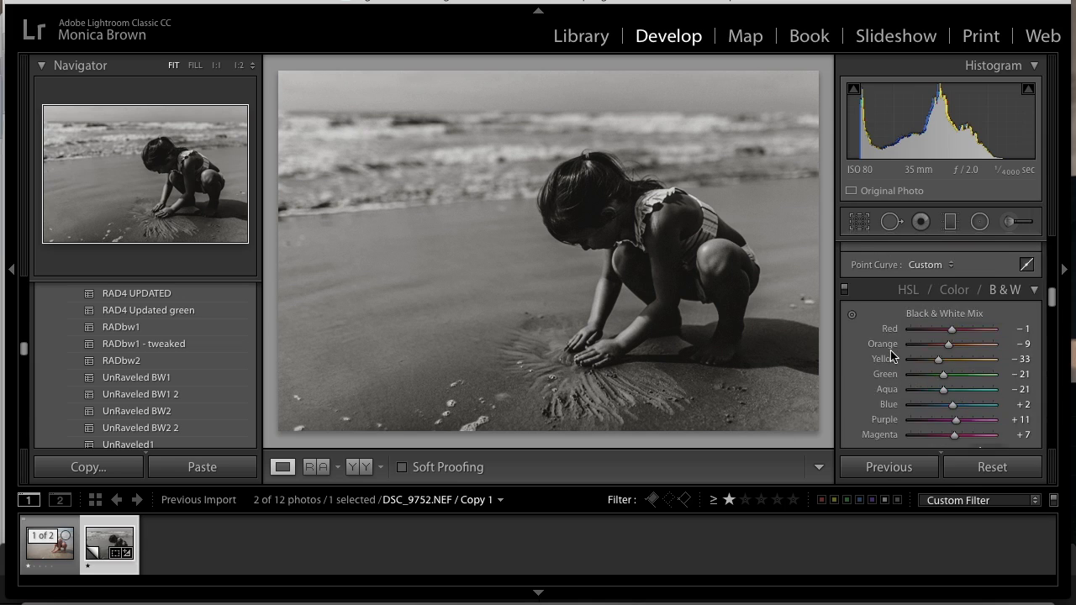
pyautogui.scroll(3, 891, 351)
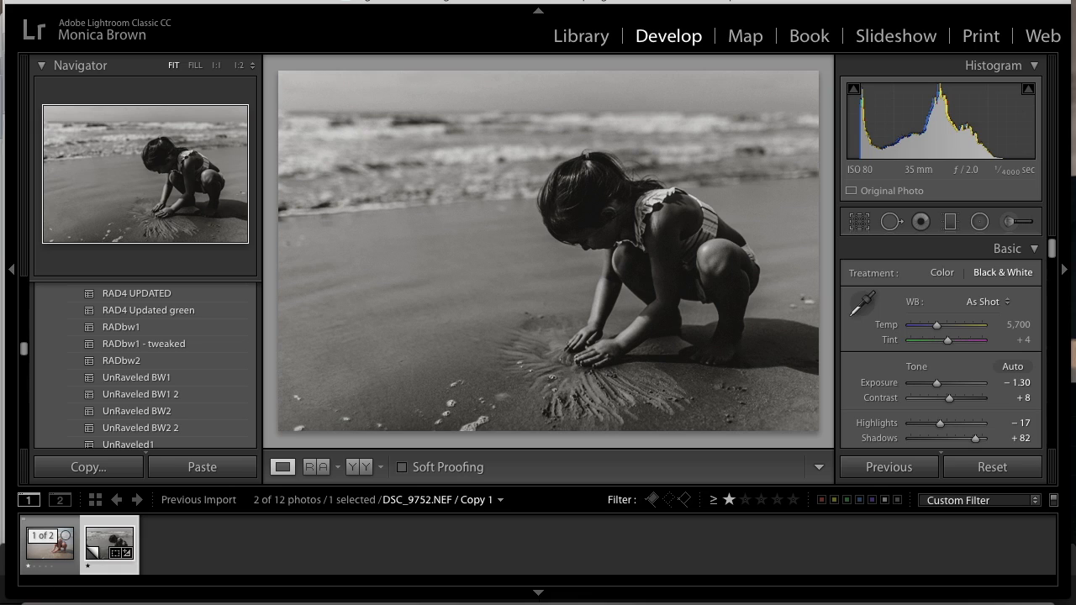
pyautogui.click(72, 576)
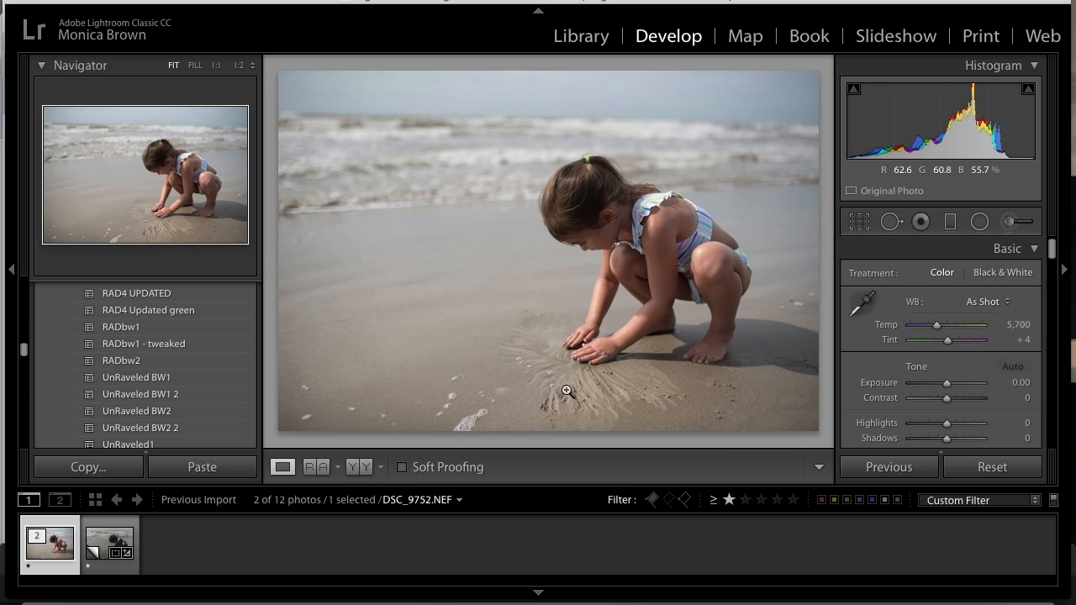
pyautogui.click(131, 565)
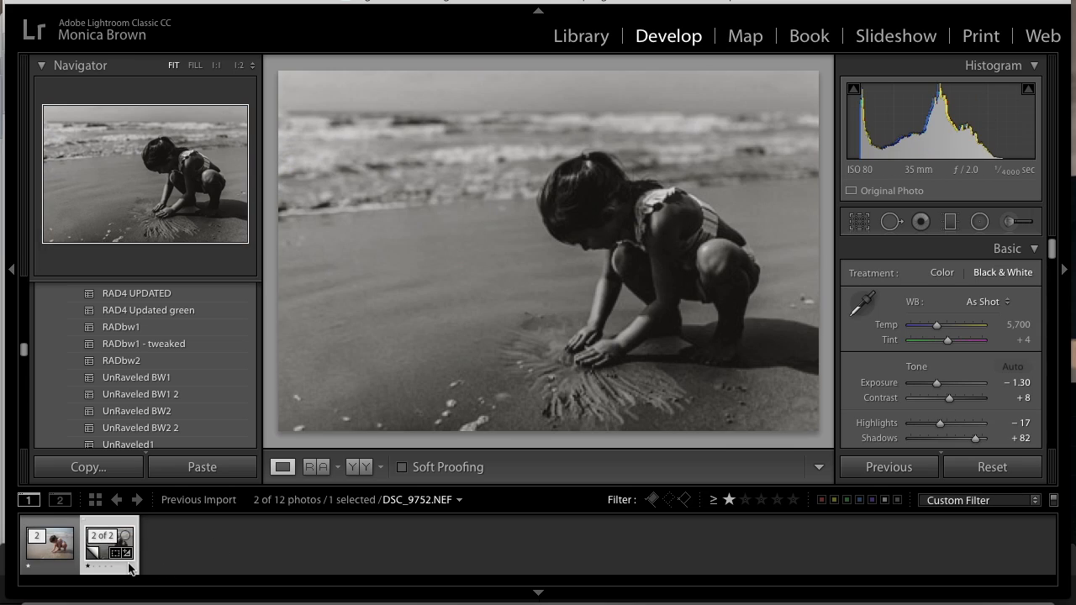